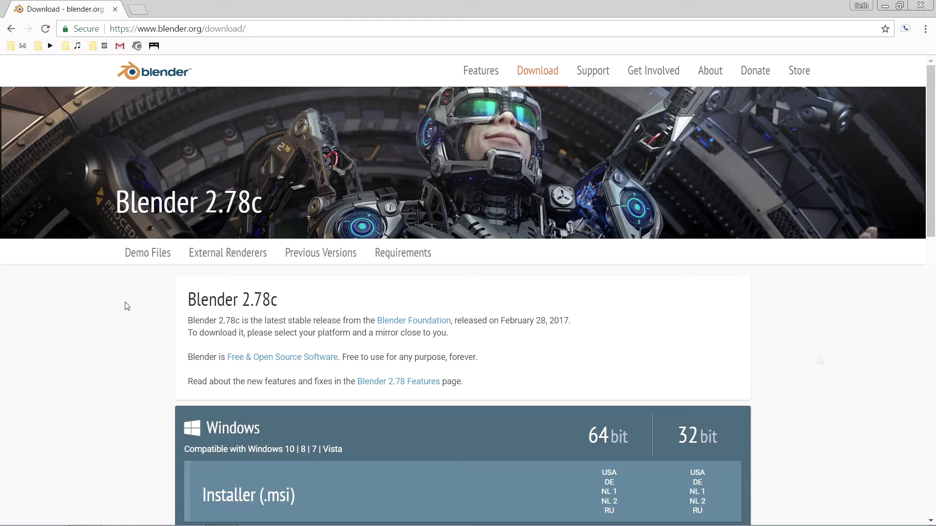
# Minimize the browser showing the Blender download page and switch to Blender
pyautogui.click(884, 5)
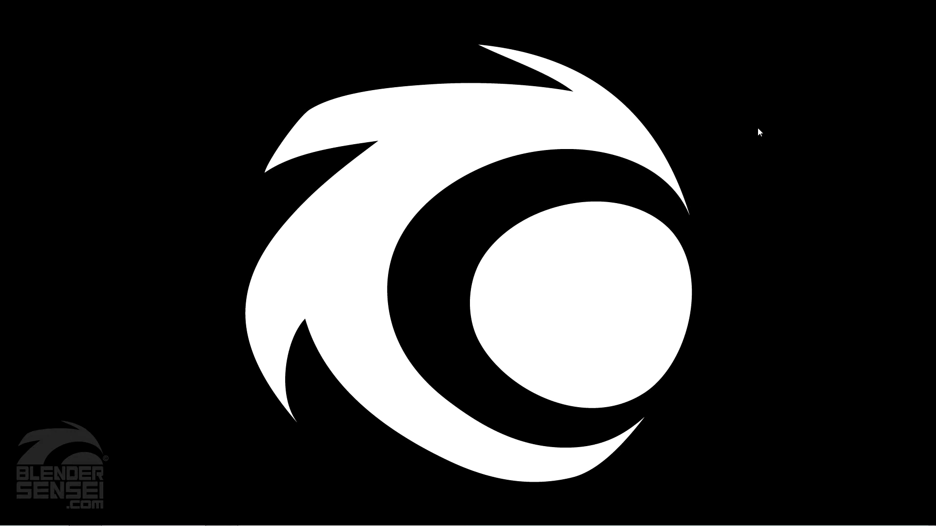
pyautogui.moveTo(350, 525)
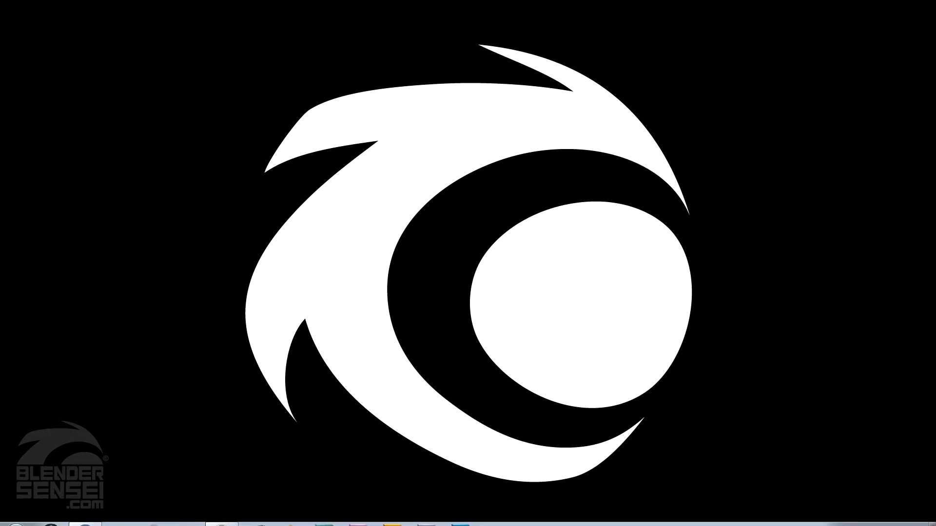
pyautogui.click(291, 515)
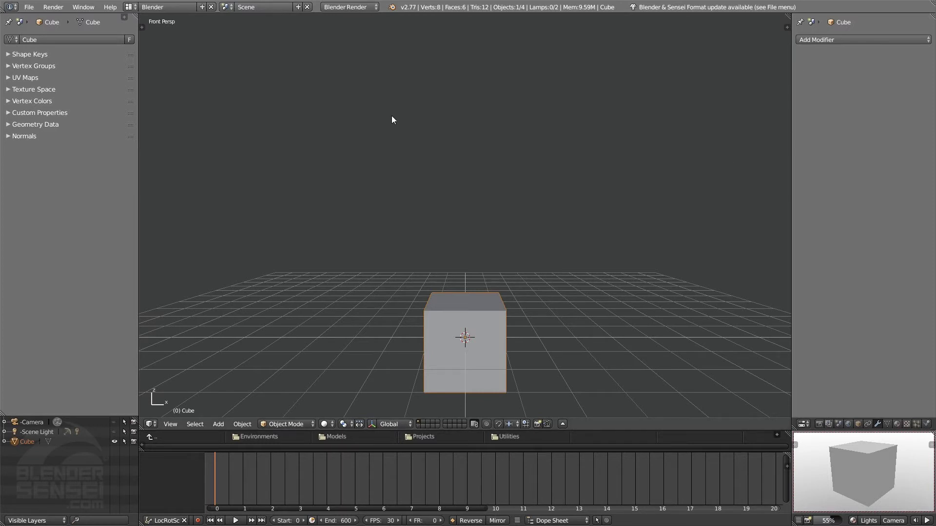
# Start the Blender update offered by Sensei Format, confirm going to the download page, and download the 64-bit Windows installer of Blender 2.78c
pyautogui.click(29, 7)
pyautogui.moveTo(39, 18)
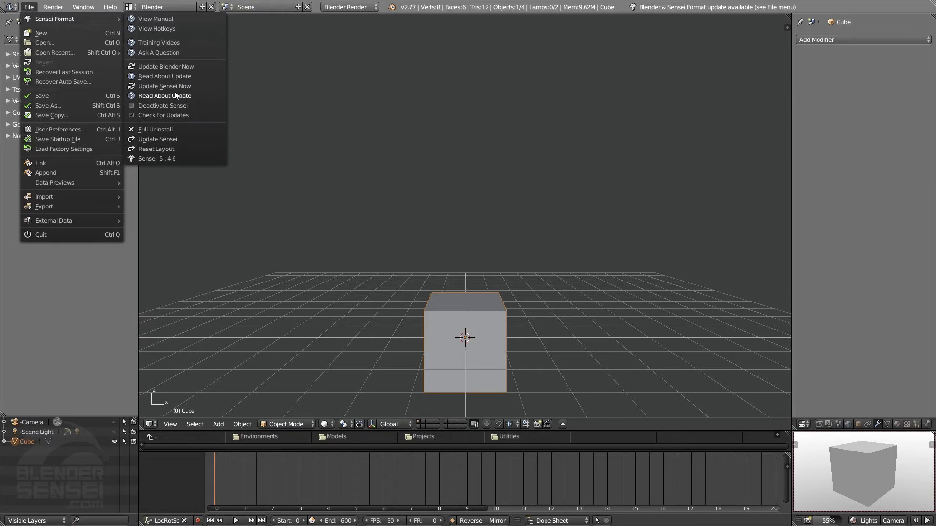
pyautogui.click(174, 66)
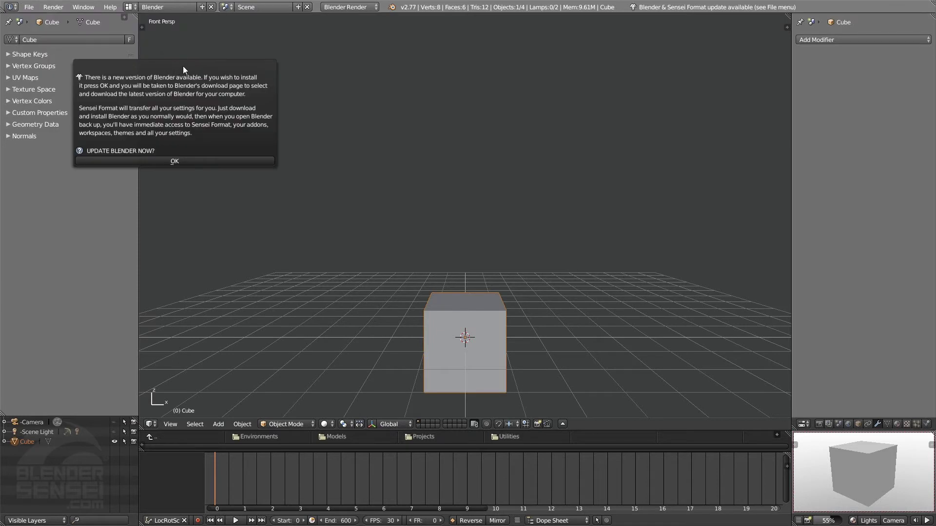
pyautogui.moveTo(180, 64); pyautogui.dragTo(280, 63)
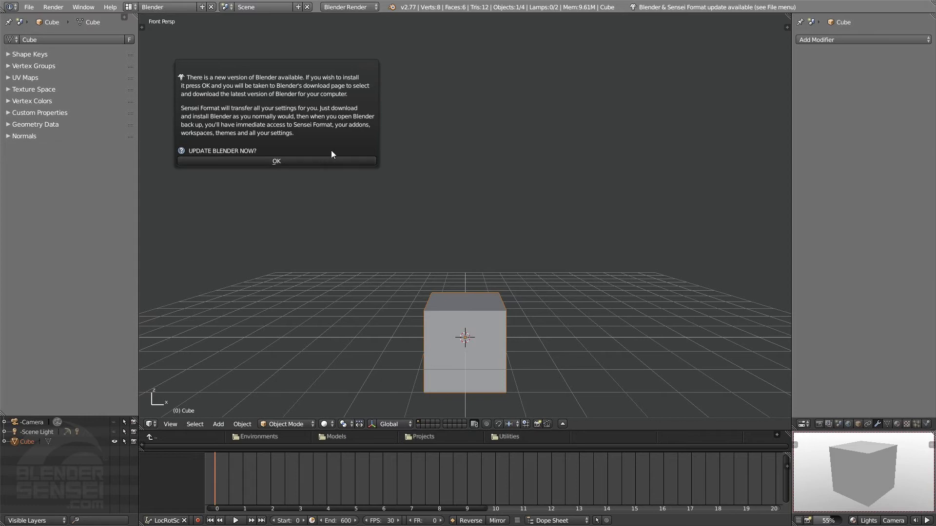
pyautogui.click(302, 161)
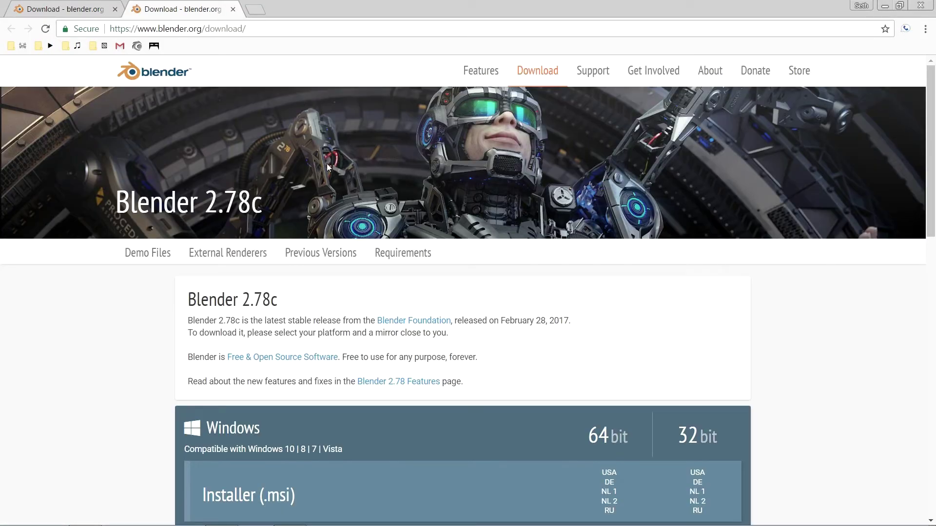
pyautogui.scroll(-3, 76, 288)
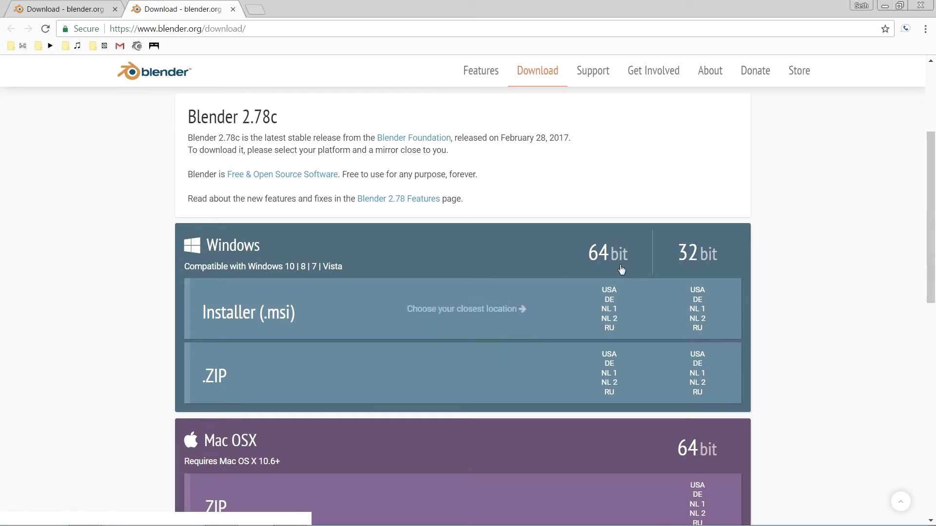
pyautogui.click(607, 256)
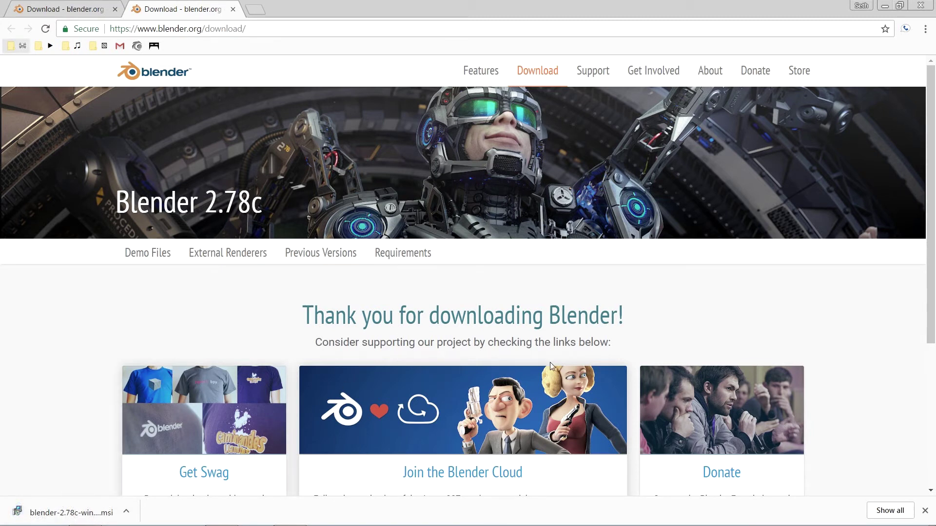
# Return from the browser to Blender and quit it
pyautogui.click(885, 6)
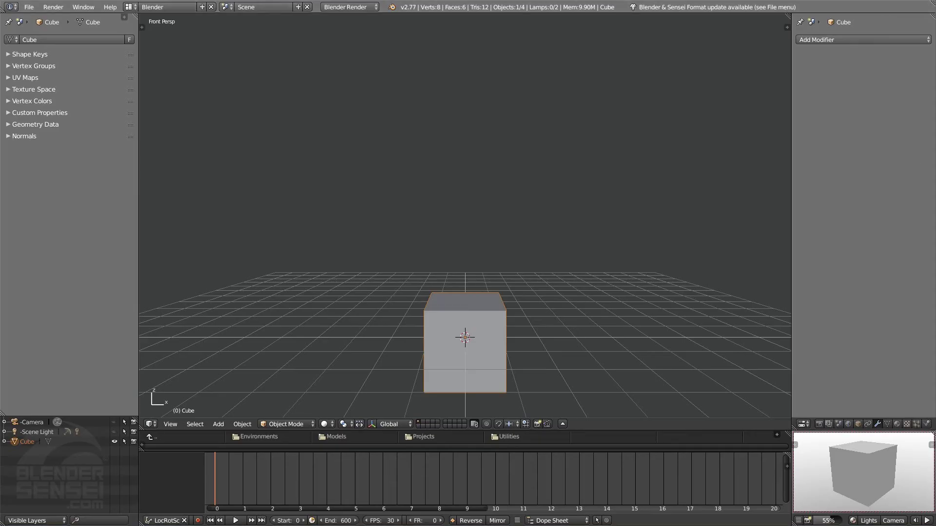
pyautogui.click(29, 7)
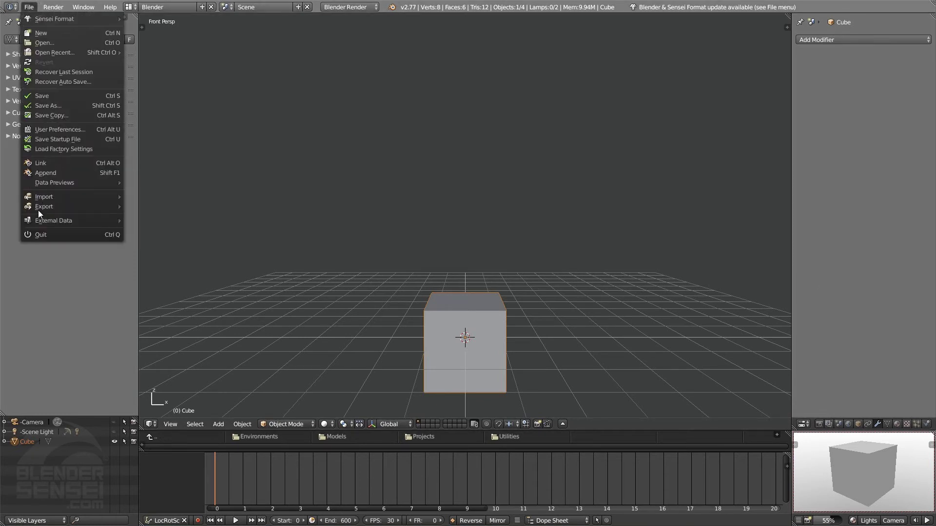
pyautogui.click(54, 234)
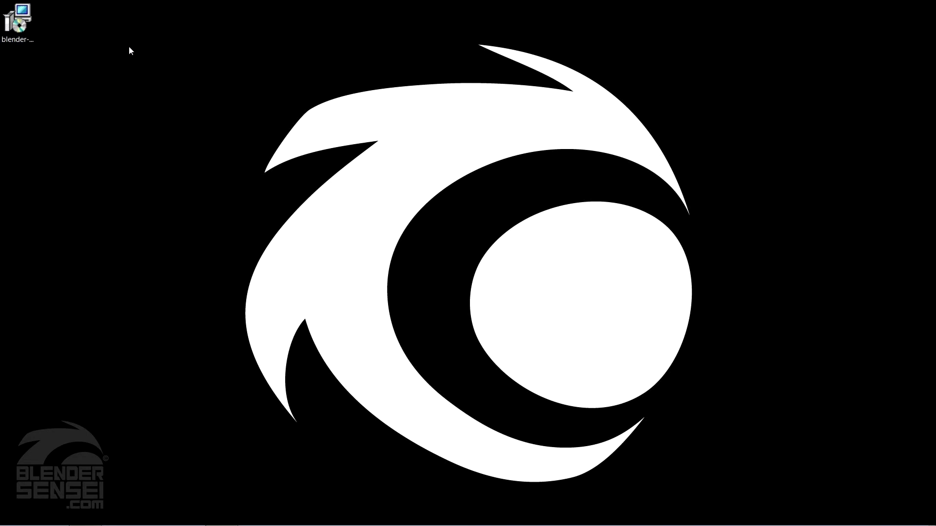
# Run the downloaded Blender 2.78c installer from the desktop, accept the license agreement, and complete the installation with the default settings
pyautogui.doubleClick(18, 22)
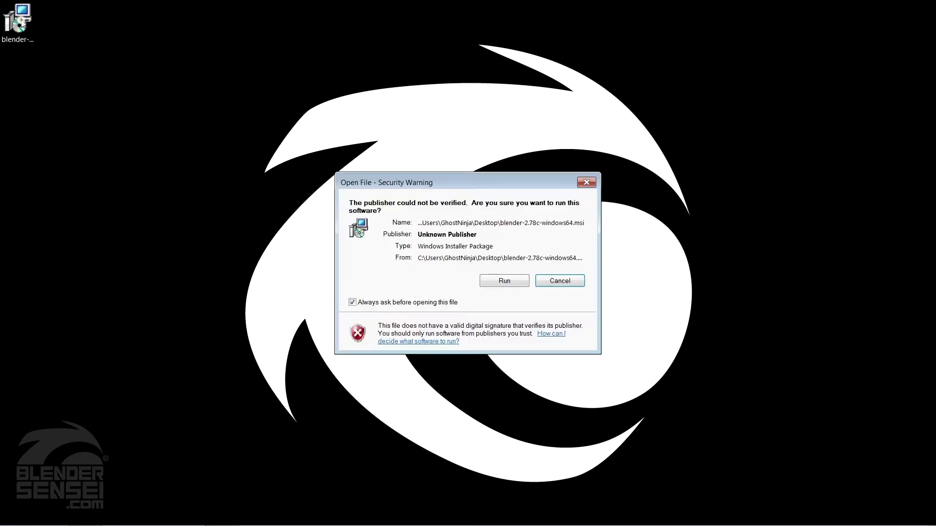
pyautogui.click(502, 283)
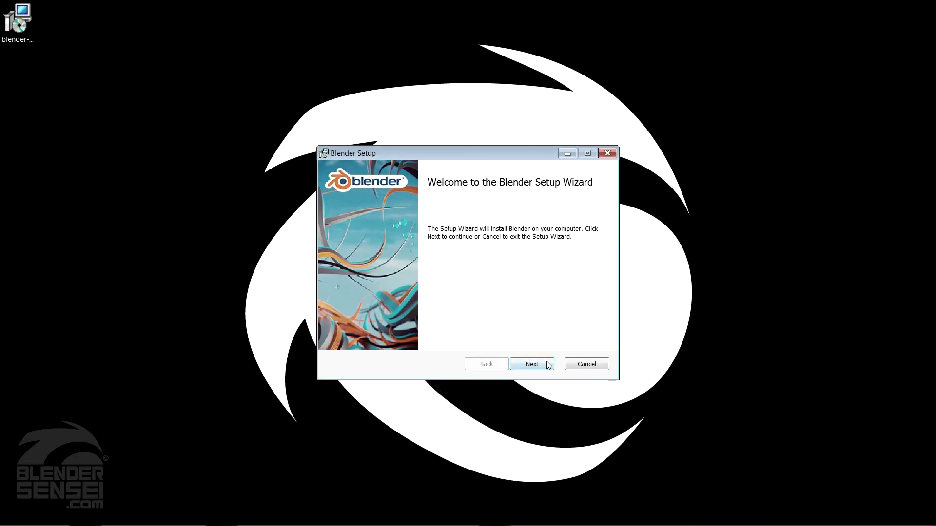
pyautogui.click(549, 366)
pyautogui.click(378, 335)
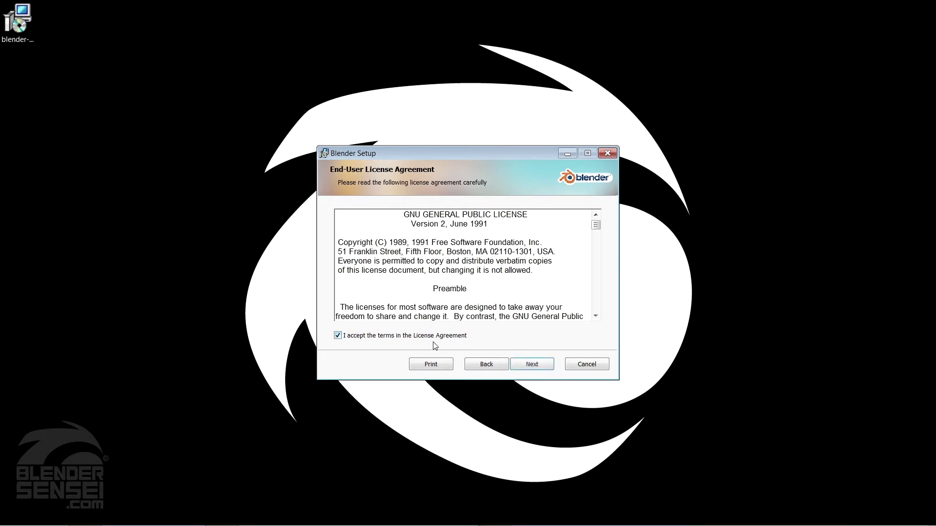
pyautogui.click(537, 365)
pyautogui.click(545, 366)
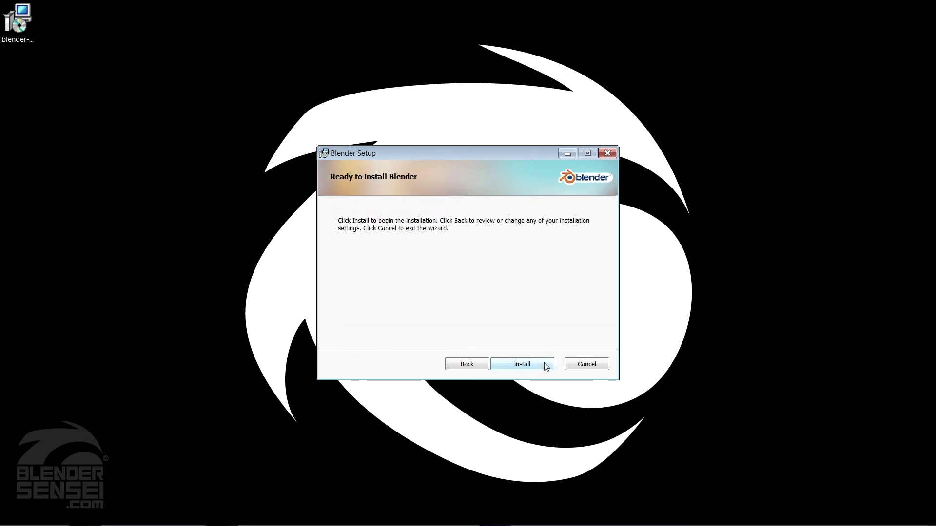
pyautogui.click(541, 365)
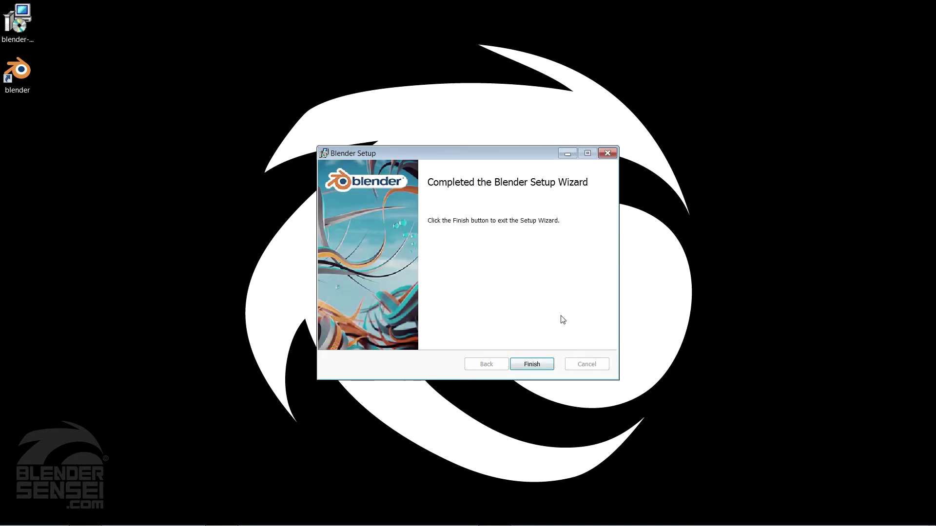
pyautogui.click(534, 364)
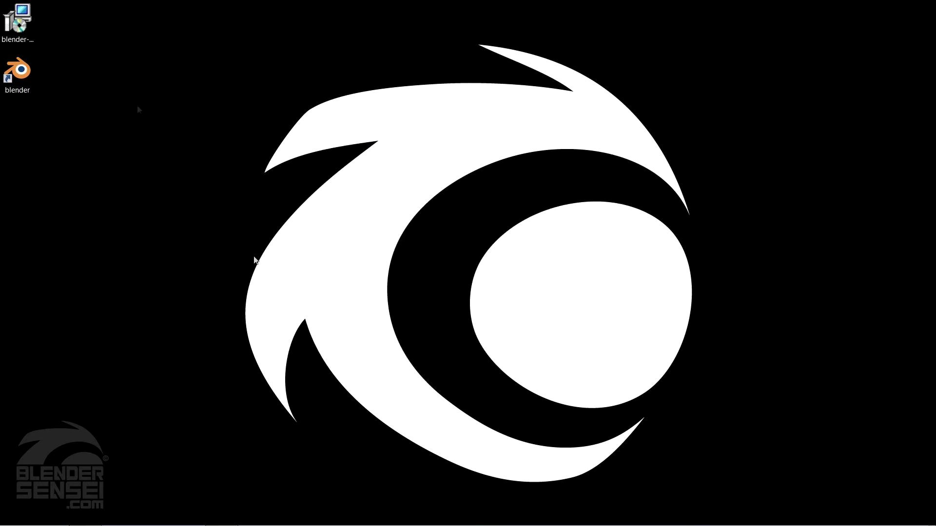
# Launch the newly installed Blender from the desktop and look around the default cube scene
pyautogui.doubleClick(26, 69)
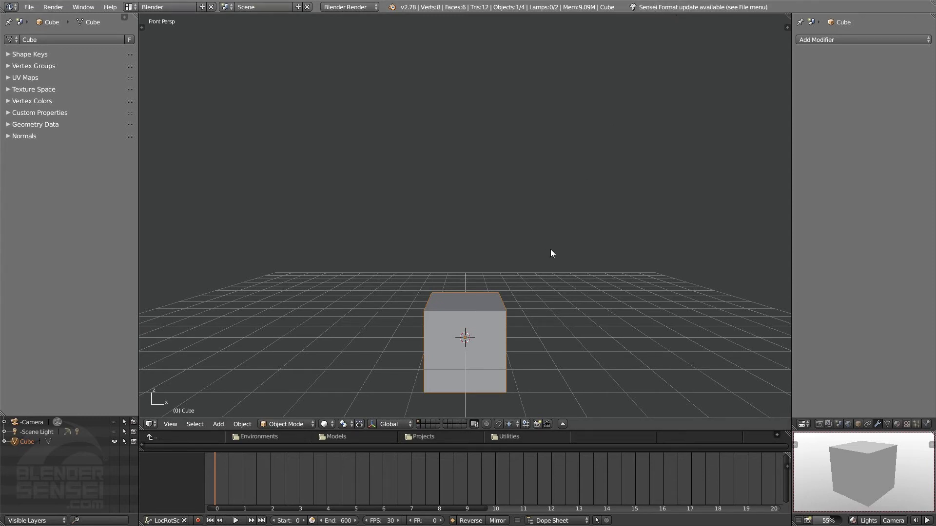
pyautogui.moveTo(551, 251); pyautogui.dragTo(612, 257, button='middle')
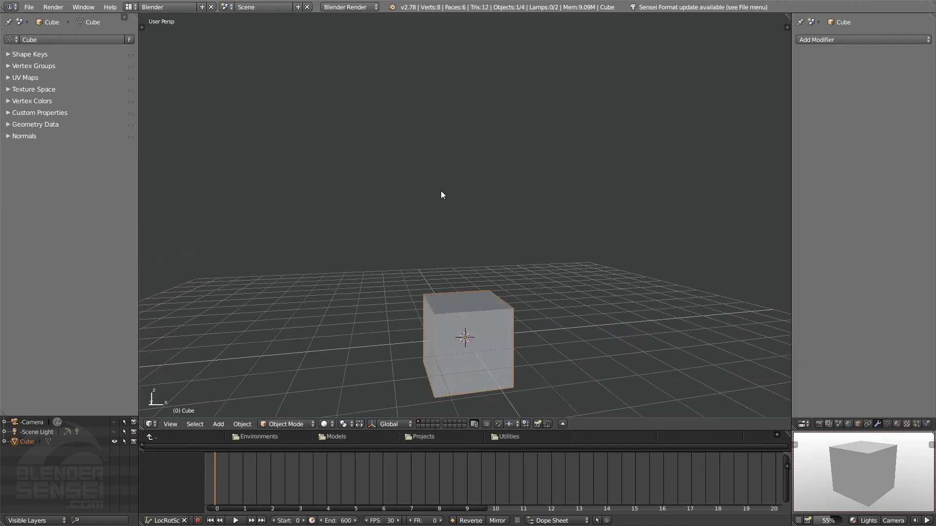
pyautogui.moveTo(487, 213); pyautogui.dragTo(469, 215, button='middle')
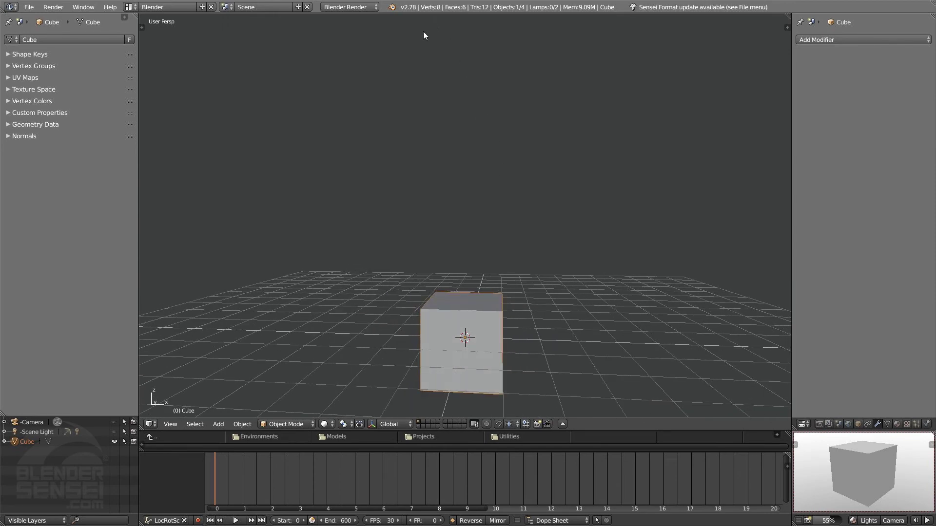
pyautogui.moveTo(563, 281); pyautogui.dragTo(704, 204, button='middle')
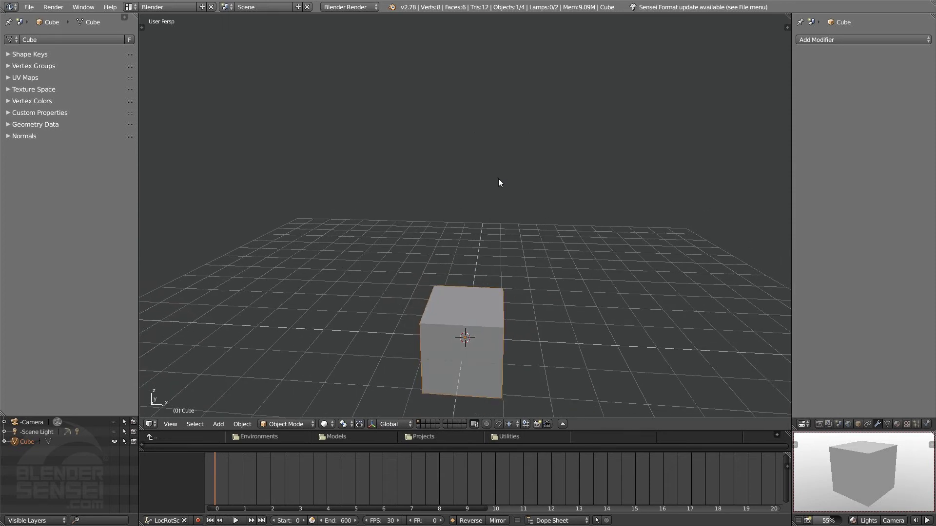
# Start the Sensei Format update from within Blender and confirm it
pyautogui.click(29, 7)
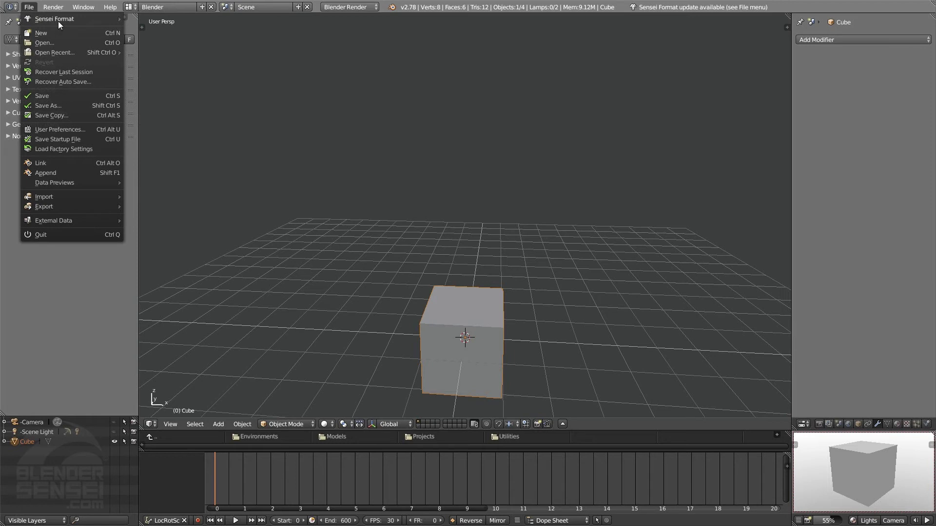
pyautogui.moveTo(58, 21)
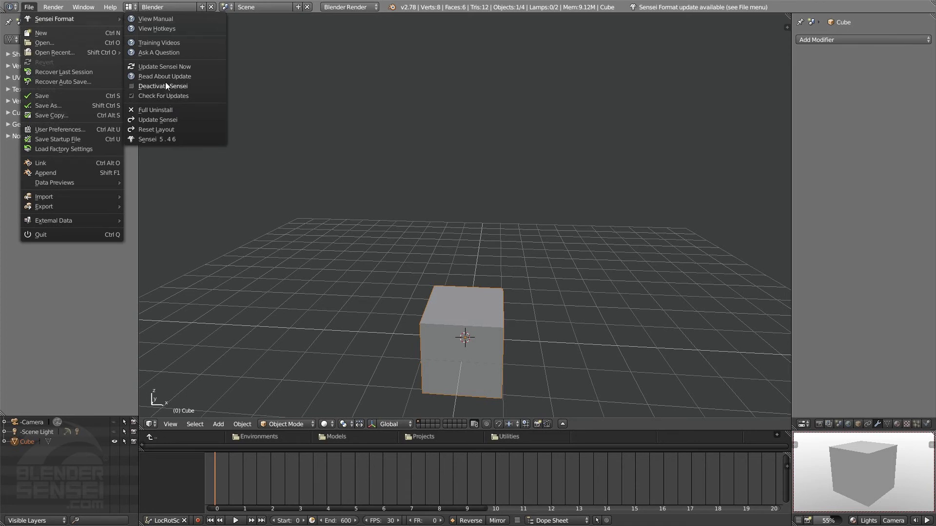
pyautogui.click(163, 66)
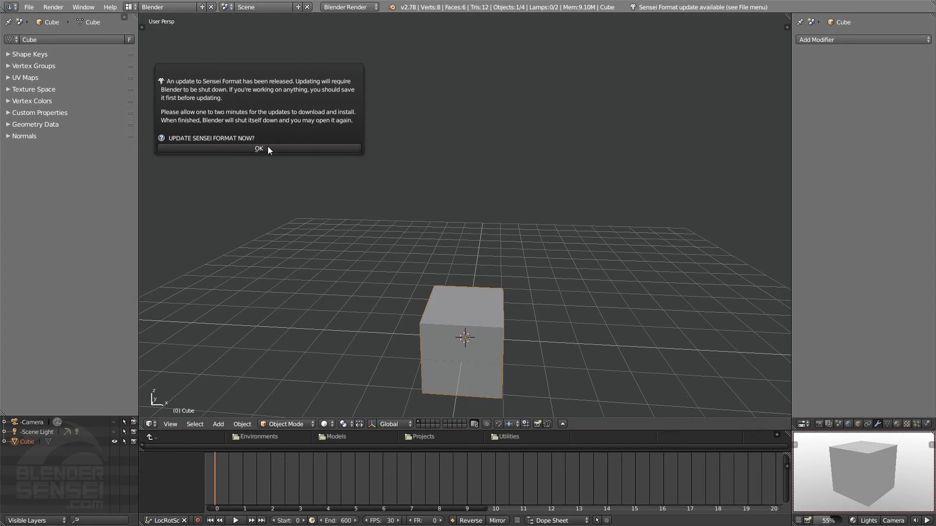
pyautogui.click(267, 147)
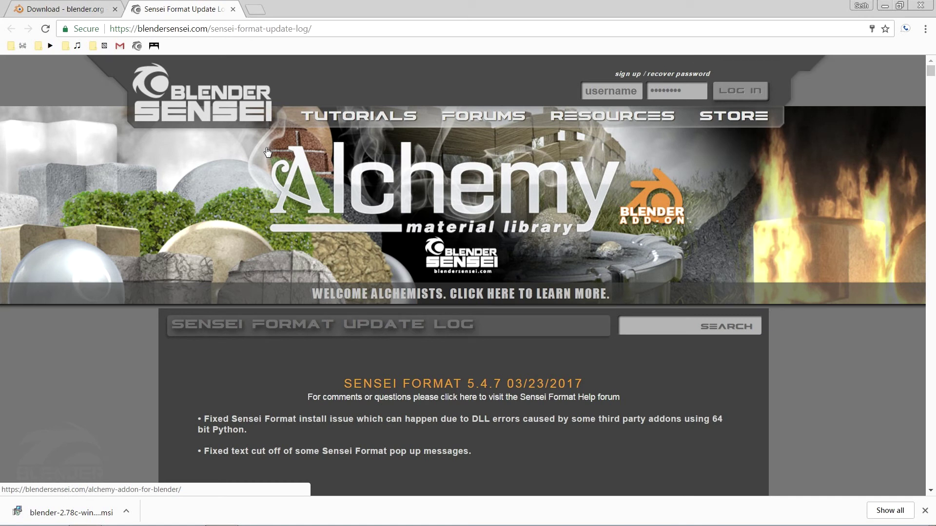
# Look through the Sensei Format update log in the browser and reopen Blender
pyautogui.scroll(-4, 267, 152)
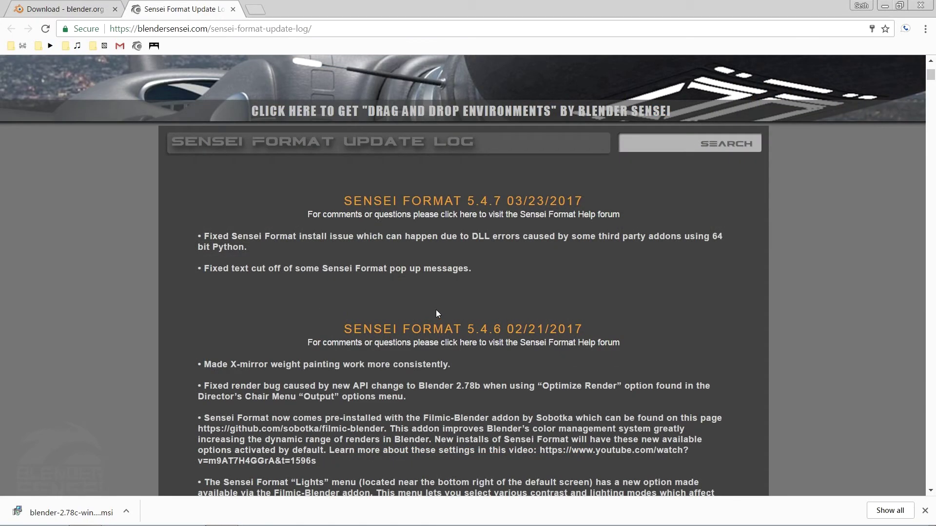
pyautogui.scroll(1, 605, 353)
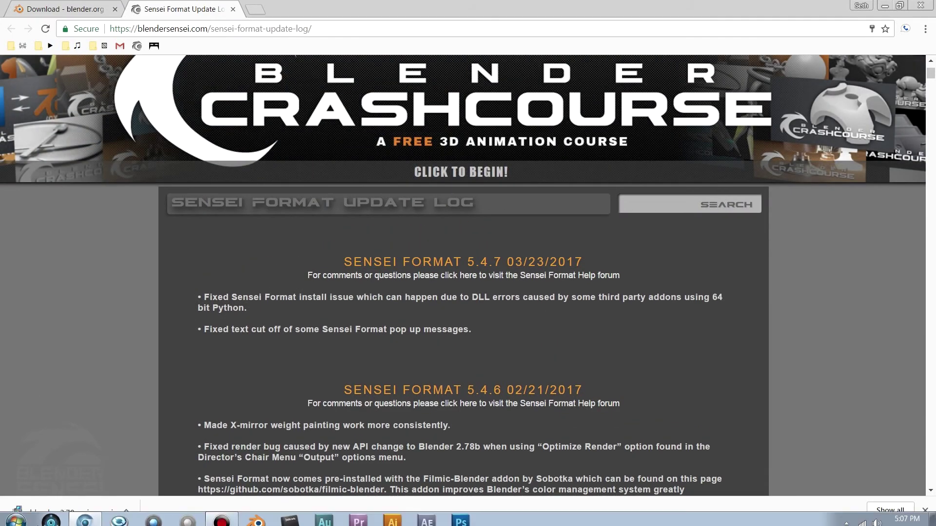
pyautogui.click(257, 516)
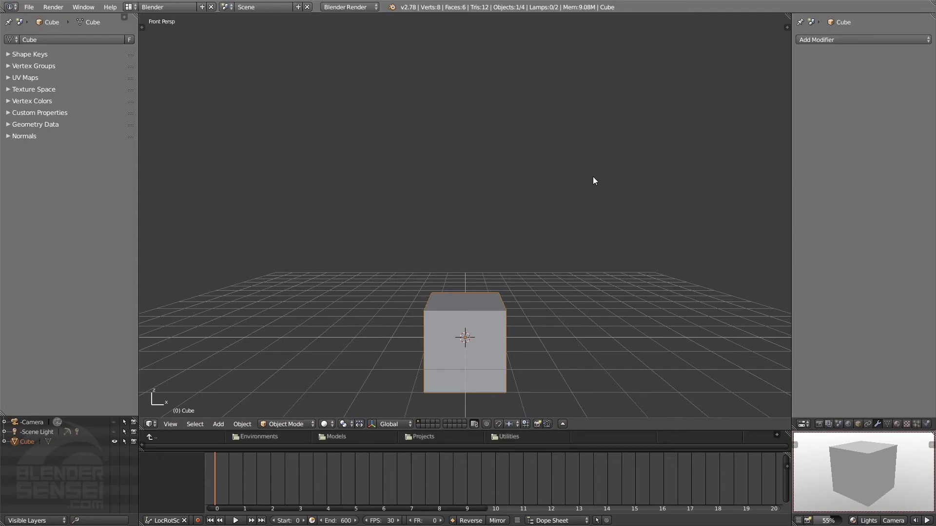
# Check the installed Sensei Format version in its options
pyautogui.moveTo(593, 181); pyautogui.dragTo(504, 215, button='middle')
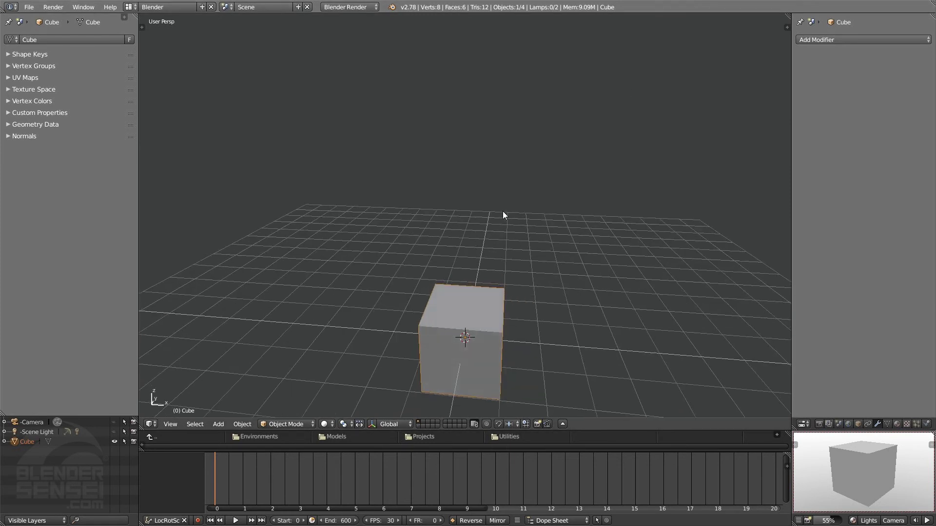
pyautogui.click(29, 6)
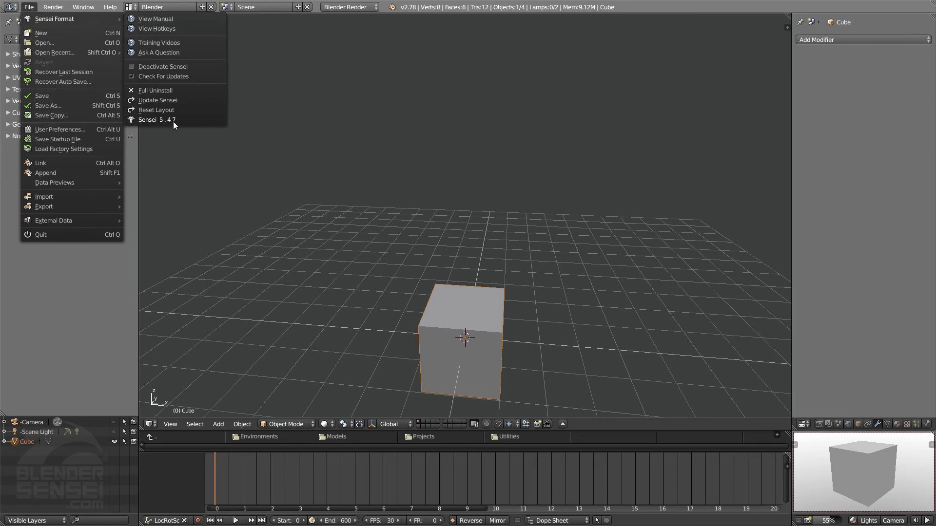
pyautogui.moveTo(504, 242); pyautogui.dragTo(524, 232, button='middle')
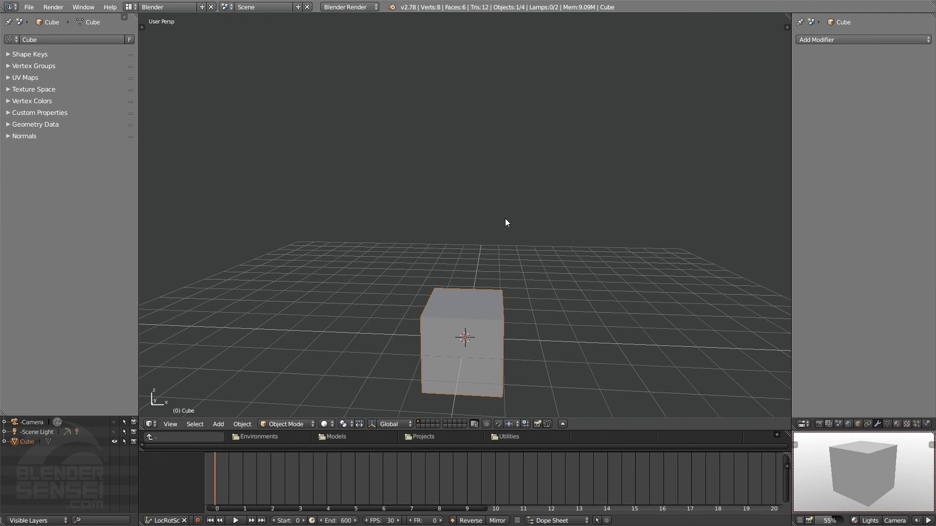
# Turn off Check For Updates in the Sensei Format options and bring those options up again
pyautogui.click(30, 7)
pyautogui.moveTo(41, 20)
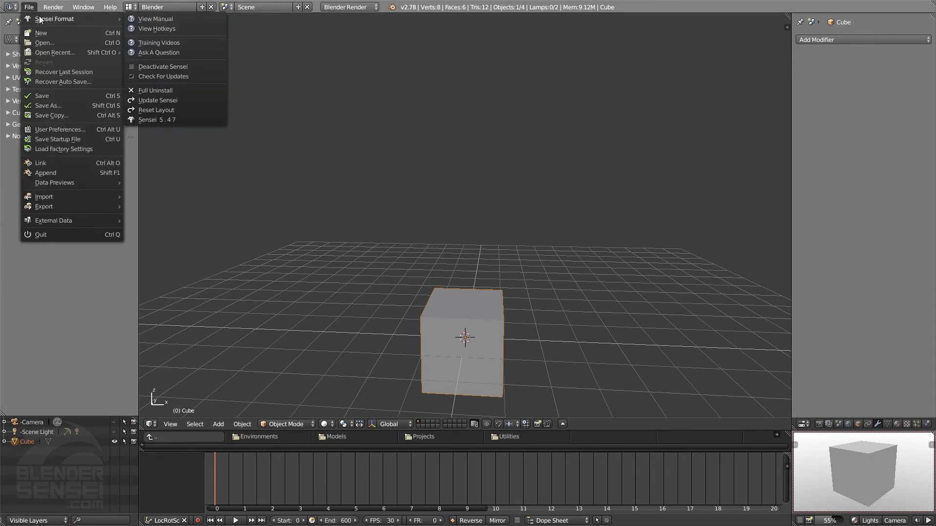
pyautogui.click(172, 78)
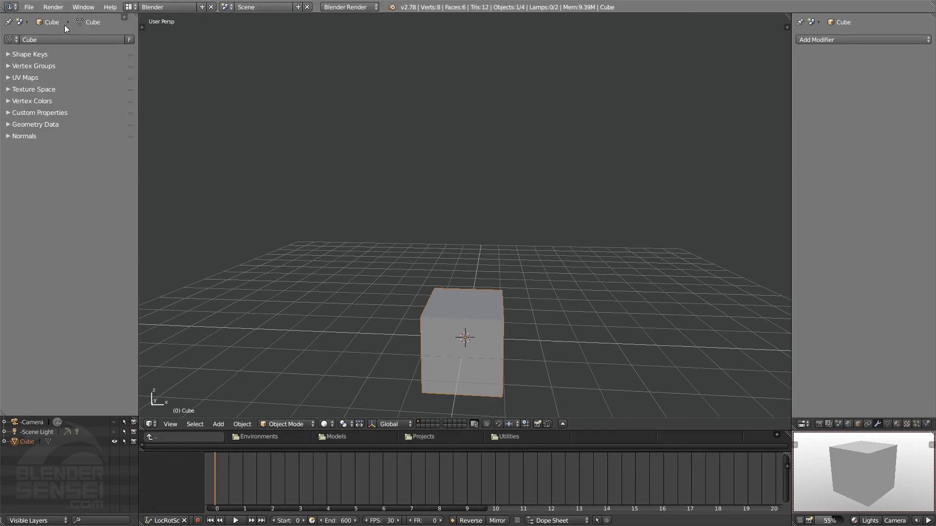
pyautogui.click(29, 7)
pyautogui.moveTo(75, 19)
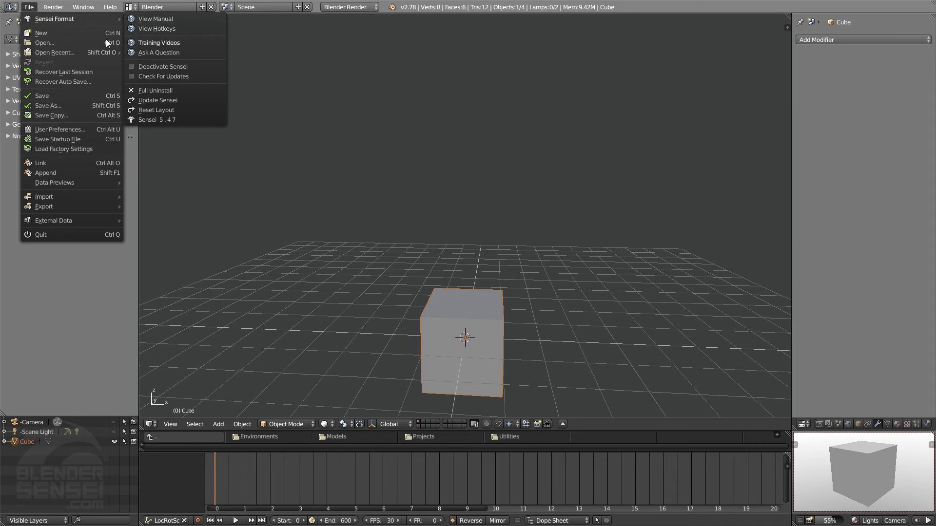
# Save the current settings as Blender's startup file and set the viewport to the front view
pyautogui.click(69, 140)
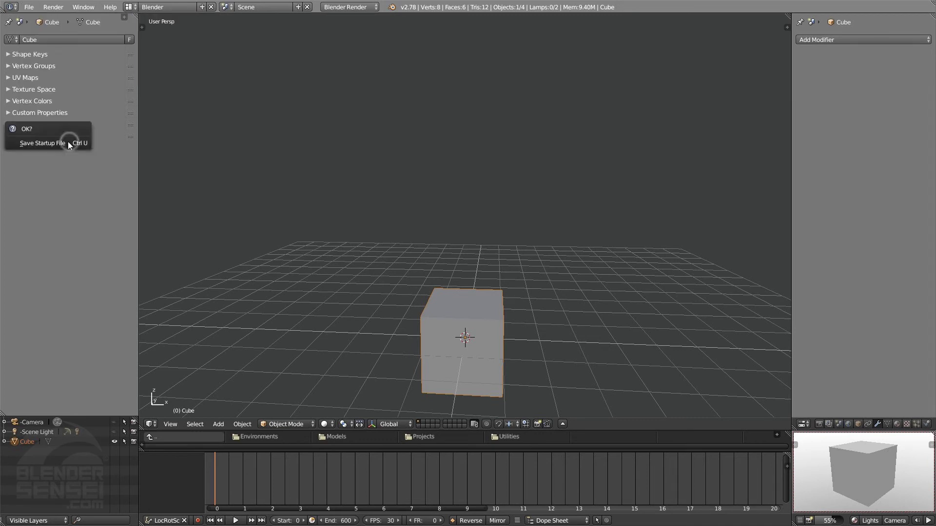
pyautogui.click(51, 144)
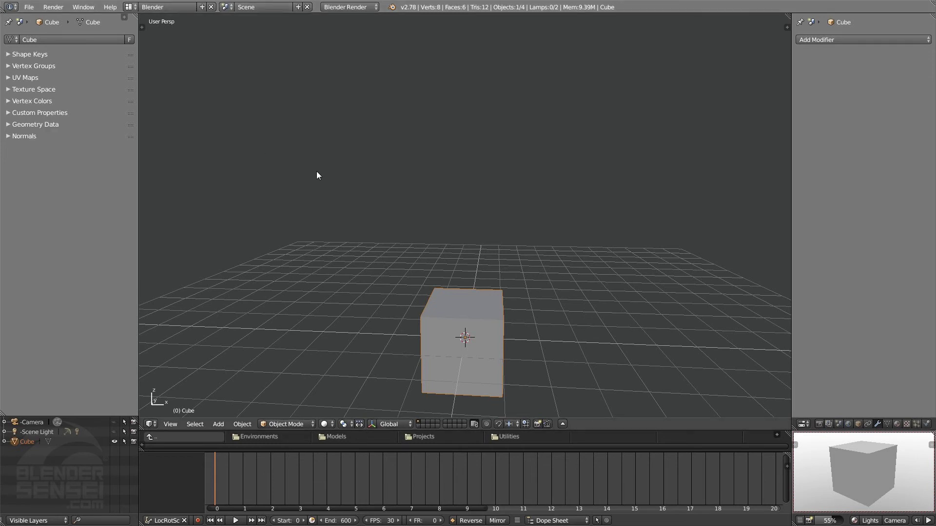
pyautogui.press('KP_1')
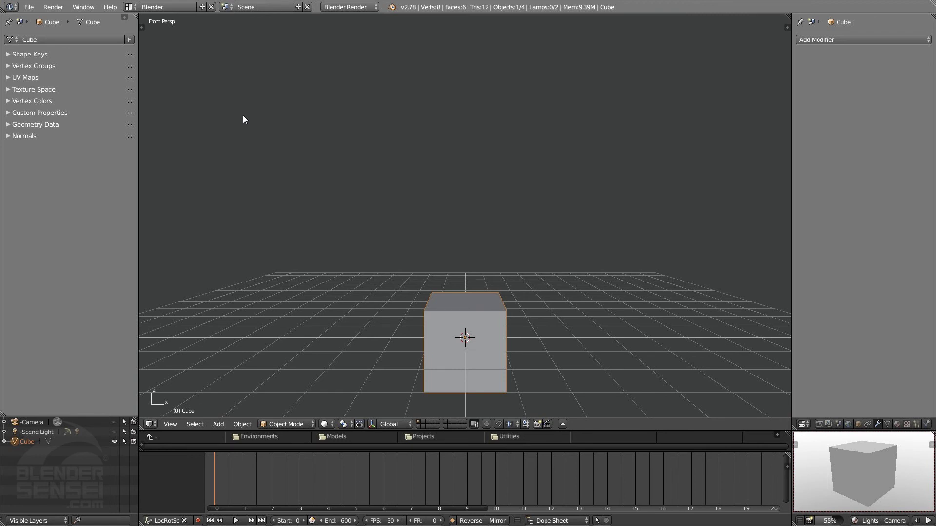
pyautogui.click(29, 7)
pyautogui.moveTo(41, 20)
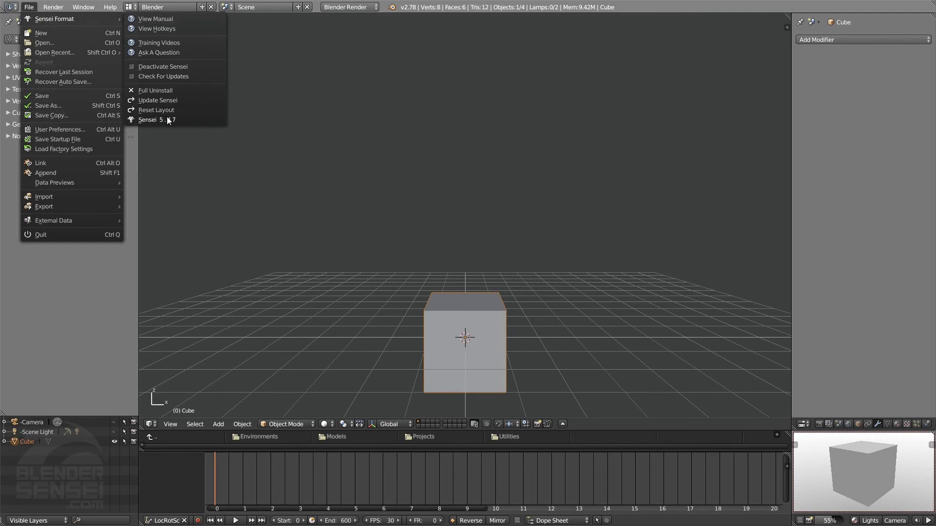
pyautogui.click(174, 100)
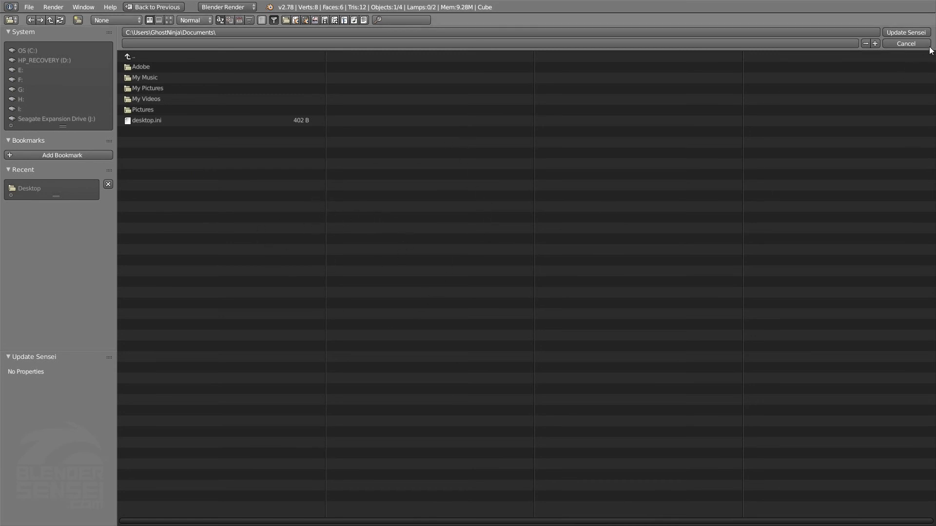
pyautogui.click(906, 44)
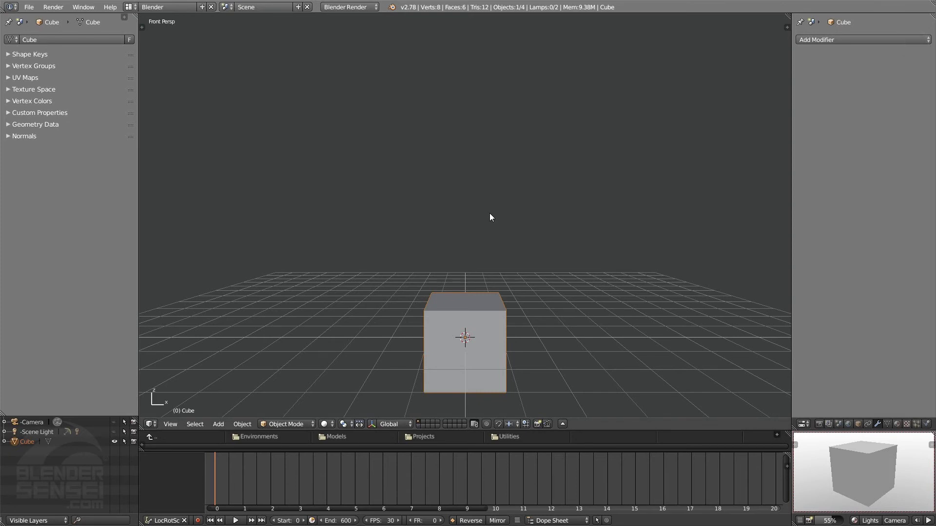
# Switch to the web browser and look at the Blender 2.78c download page
pyautogui.press('super')
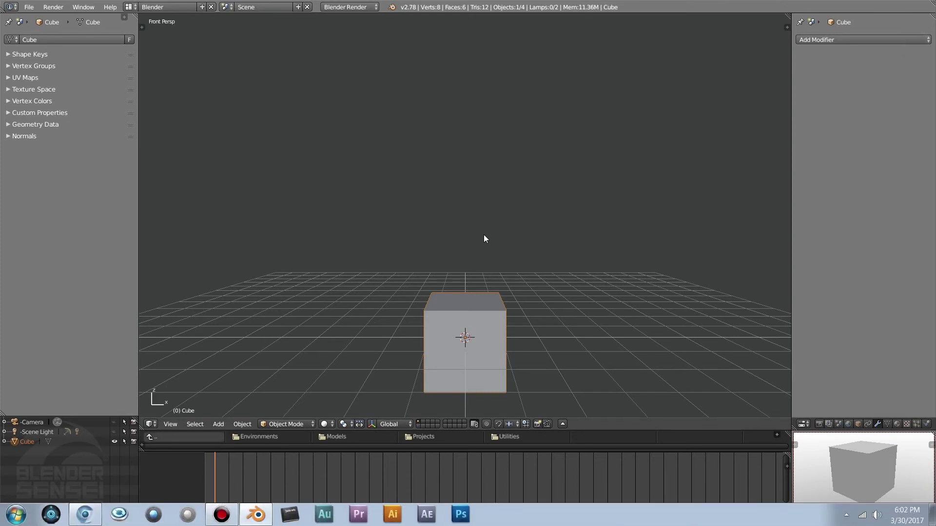
pyautogui.click(86, 514)
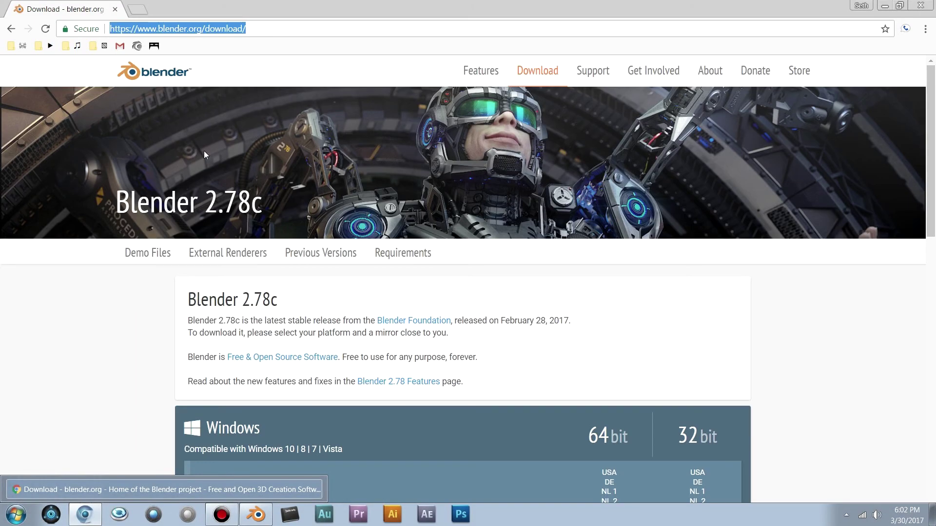
pyautogui.click(68, 355)
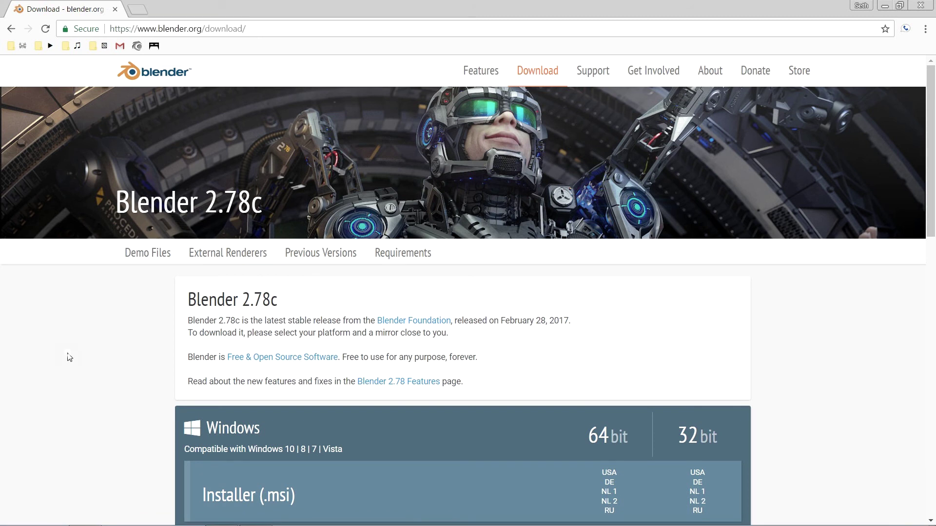